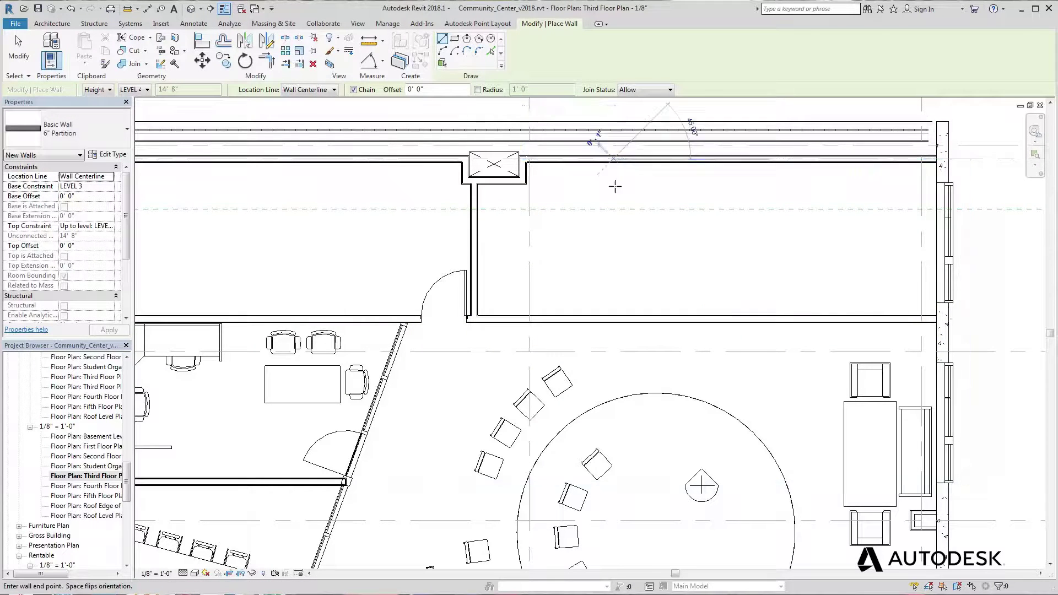
Complete two vertical partition walls across the third-floor room, then launch the Door tool with DR.
{"action": "left_click", "coordinate": [613, 319]}
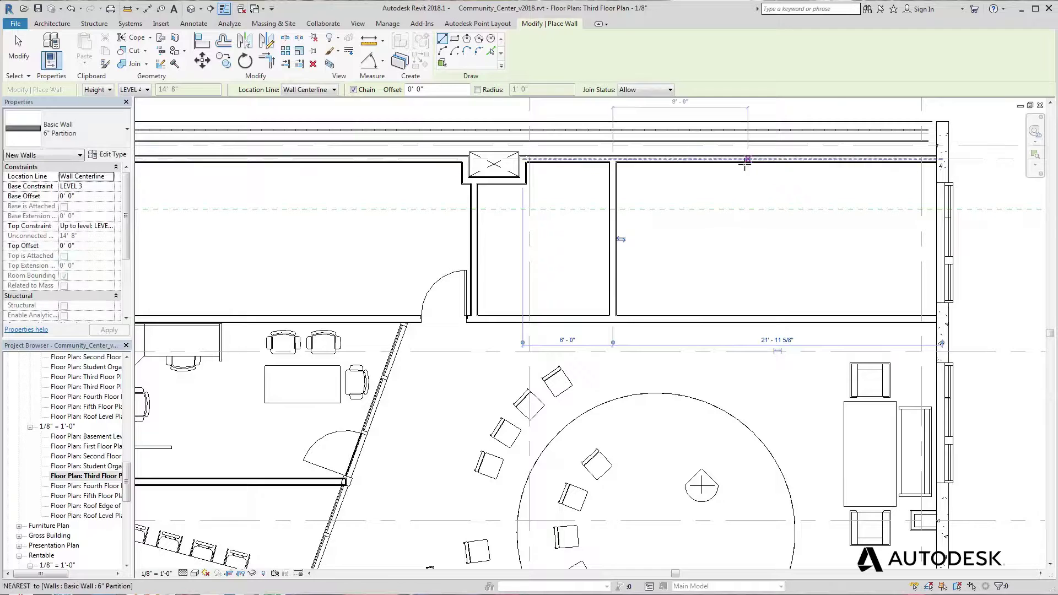
{"action": "left_click", "coordinate": [777, 159]}
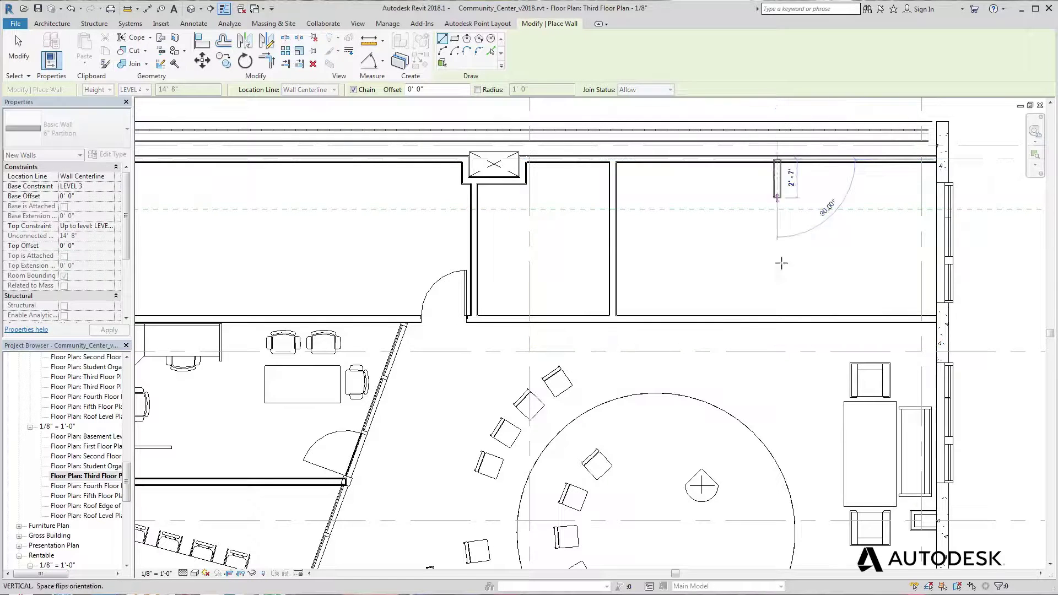
{"action": "left_click", "coordinate": [777, 319]}
{"action": "key", "text": "Escape"}
{"action": "key", "text": "Escape"}
{"action": "key", "text": "d"}
{"action": "key", "text": "r"}
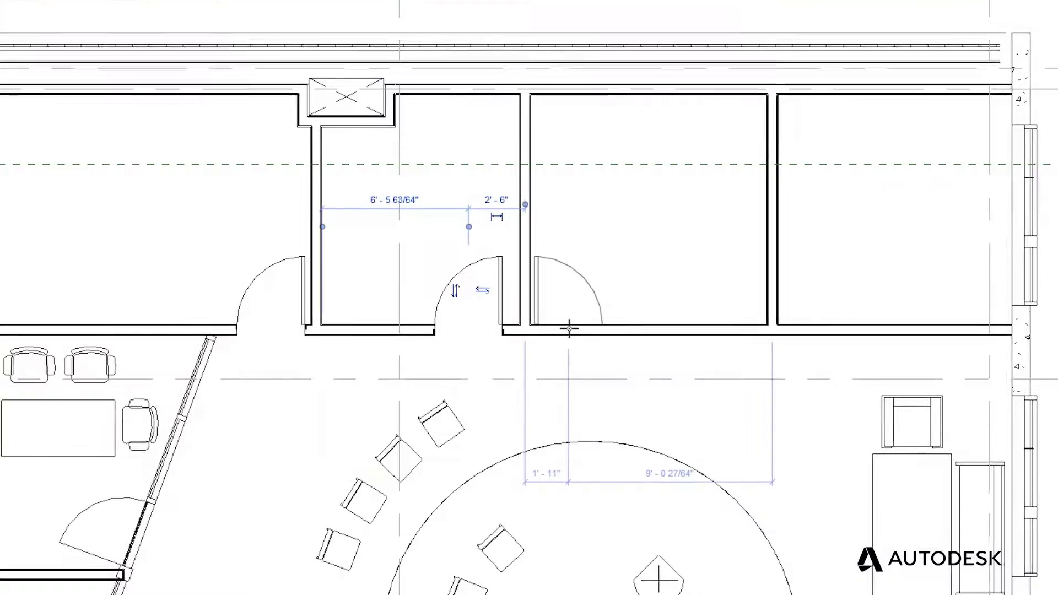
Place a Single Flush door in each of the two new rooms, set 2'-6" from the side wall.
{"action": "left_click", "coordinate": [893, 445]}
{"action": "left_click", "coordinate": [890, 330]}
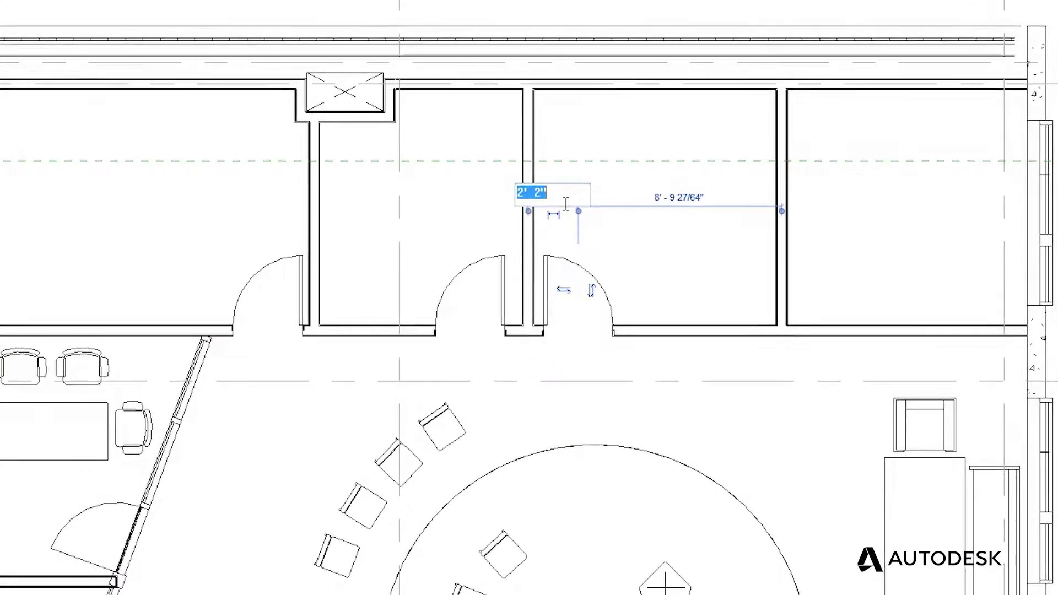
{"action": "type", "text": "2'6"}
{"action": "key", "text": "Return"}
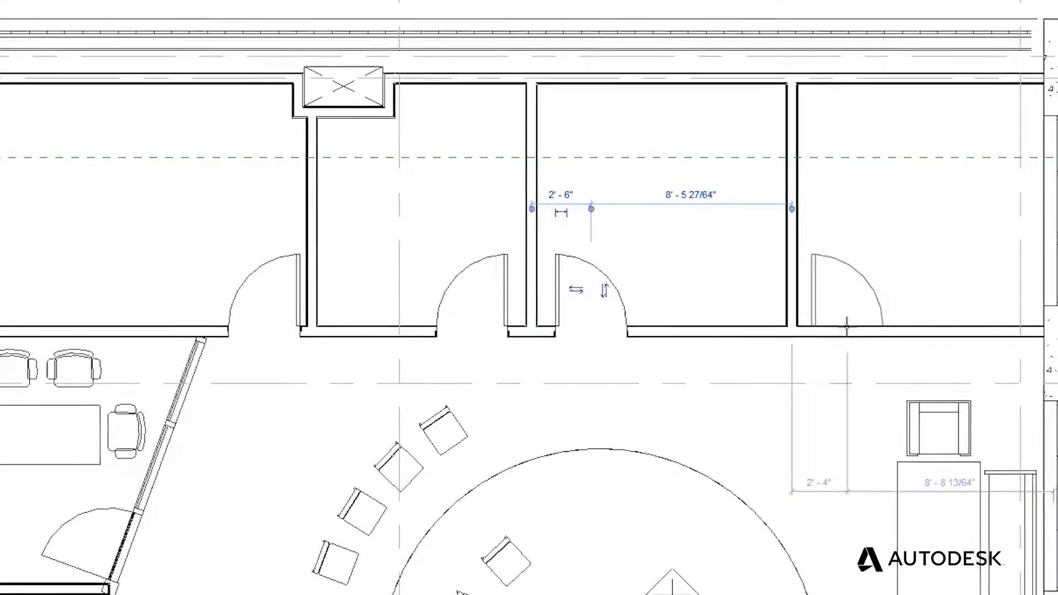
{"action": "left_click", "coordinate": [846, 312]}
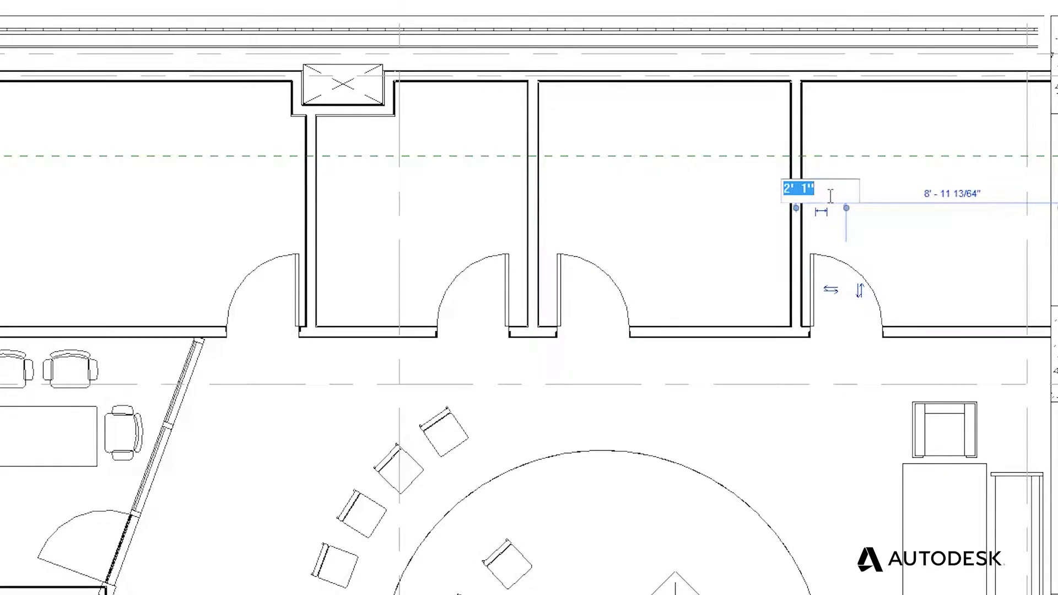
{"action": "left_click", "coordinate": [830, 196]}
{"action": "type", "text": "2' - 6"}
{"action": "key", "text": "Return"}
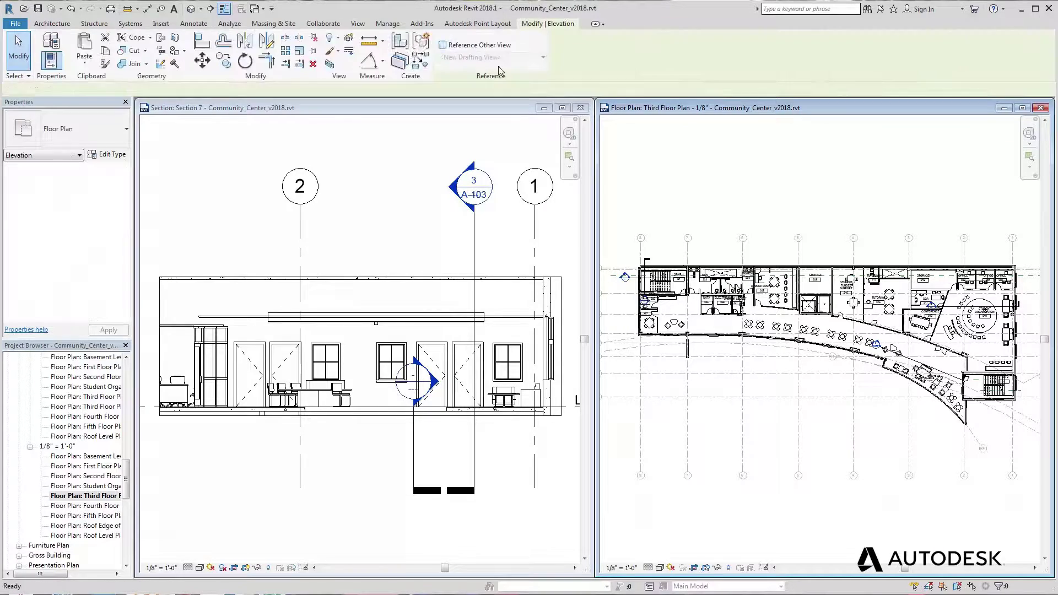
Place a building elevation marker below the plan, open its elevation view, and set Fine detail.
{"action": "left_click", "coordinate": [822, 389]}
{"action": "right_click", "coordinate": [823, 386]}
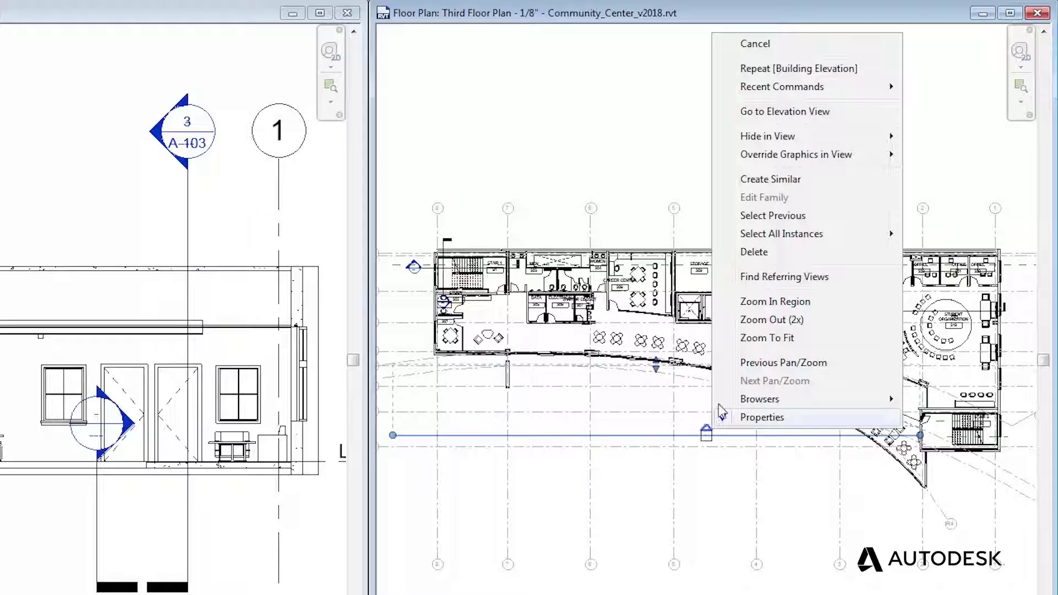
{"action": "left_click", "coordinate": [782, 112]}
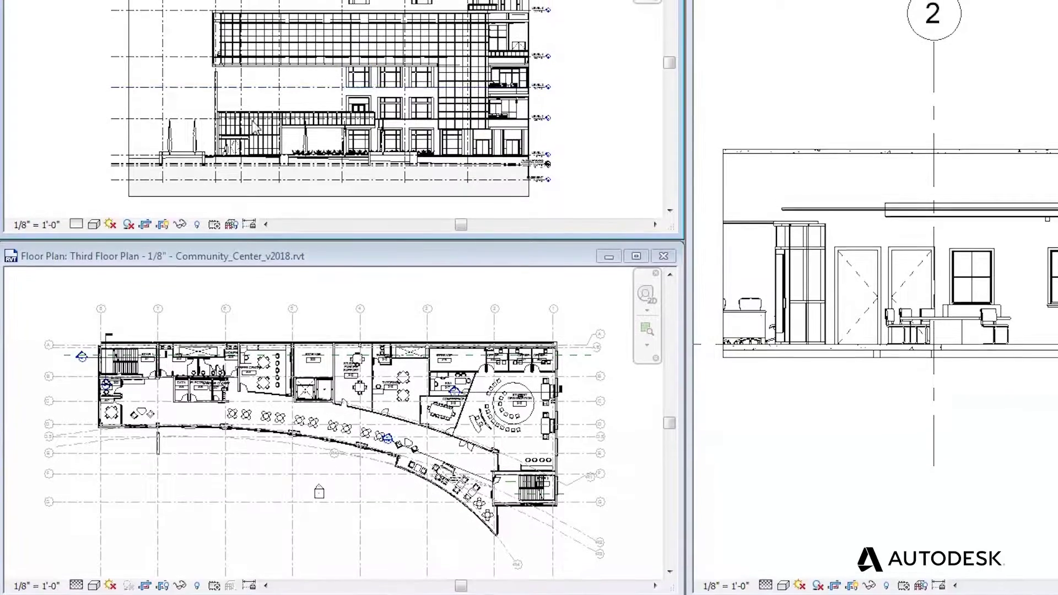
{"action": "left_click", "coordinate": [77, 237]}
{"action": "left_click", "coordinate": [97, 222]}
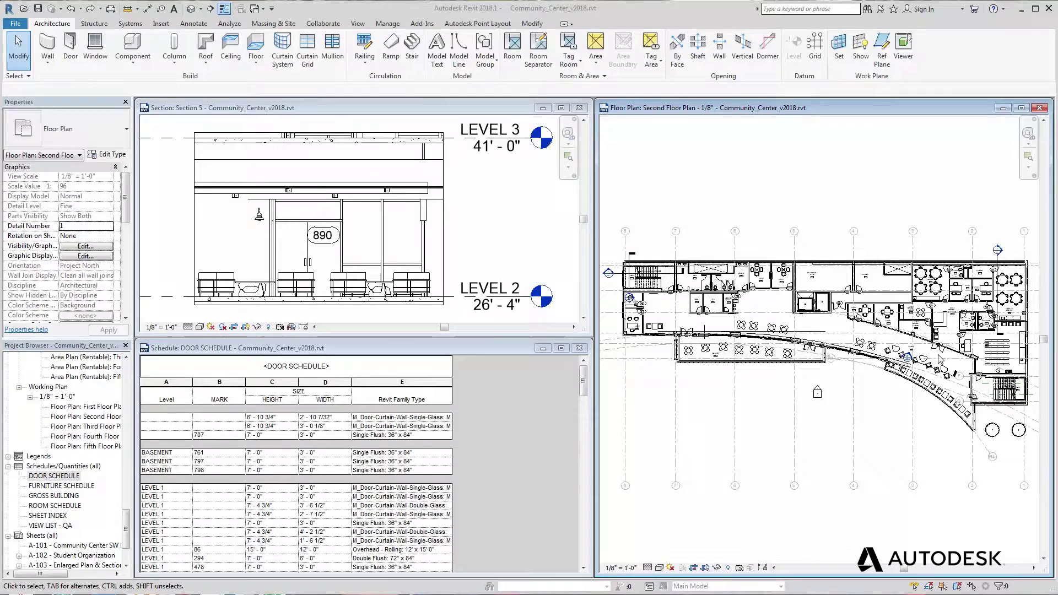
Change the door mark 890 to 810 in the Door Schedule.
{"action": "scroll", "coordinate": [940, 358], "scroll_direction": "up", "scroll_amount": 5}
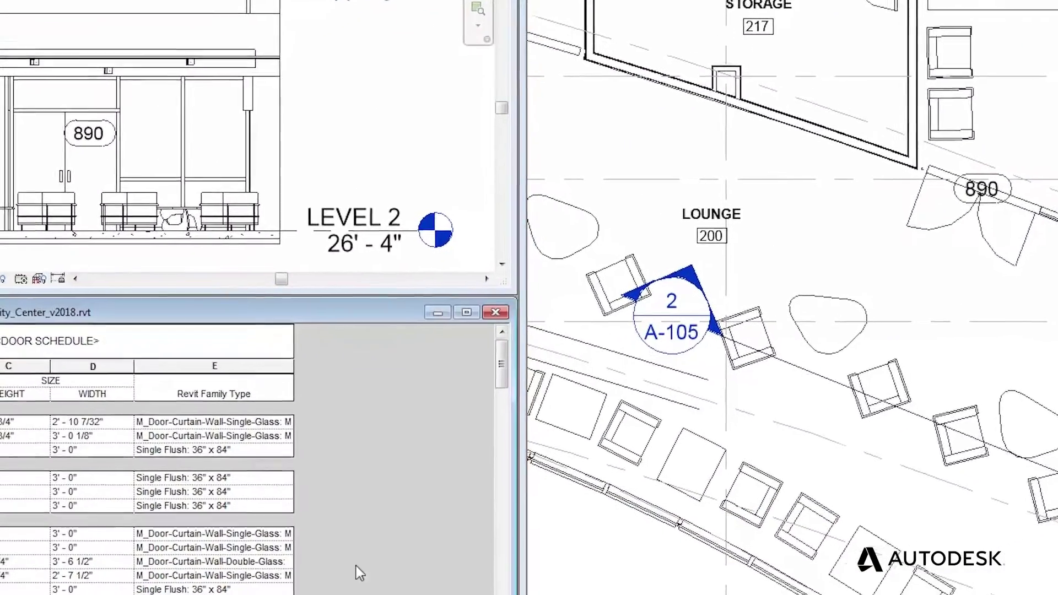
{"action": "scroll", "coordinate": [272, 591], "scroll_direction": "down", "scroll_amount": 10}
{"action": "scroll", "coordinate": [379, 572], "scroll_direction": "down", "scroll_amount": 3}
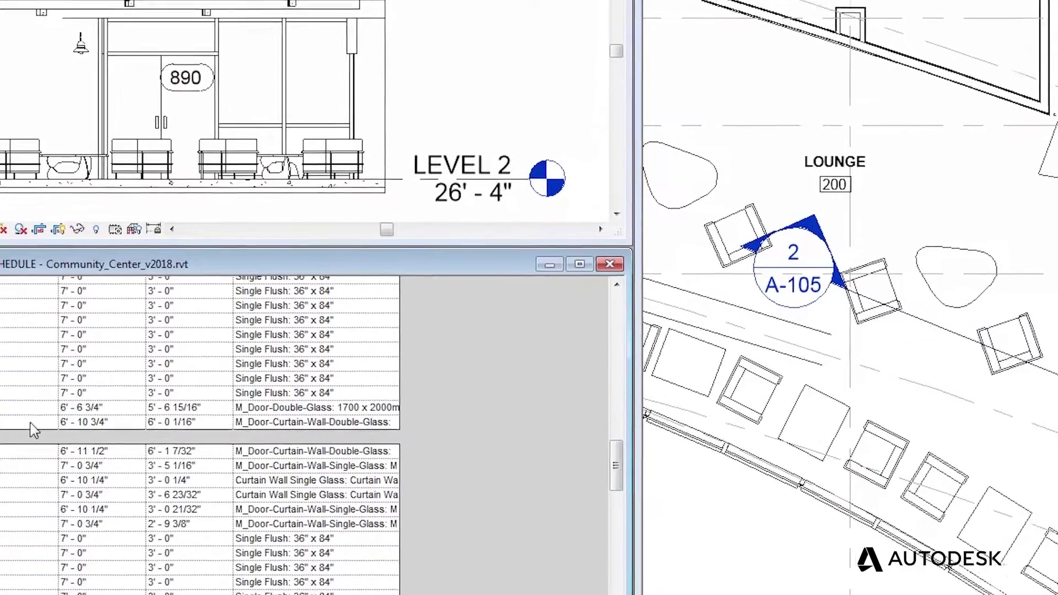
{"action": "left_click", "coordinate": [54, 412]}
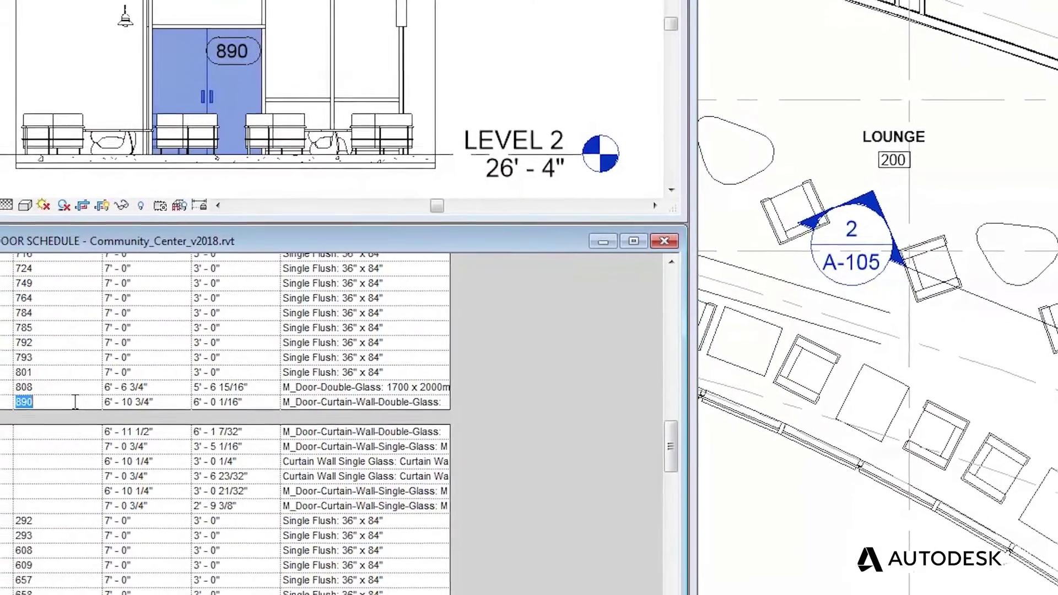
{"action": "type", "text": "810"}
{"action": "key", "text": "Return"}
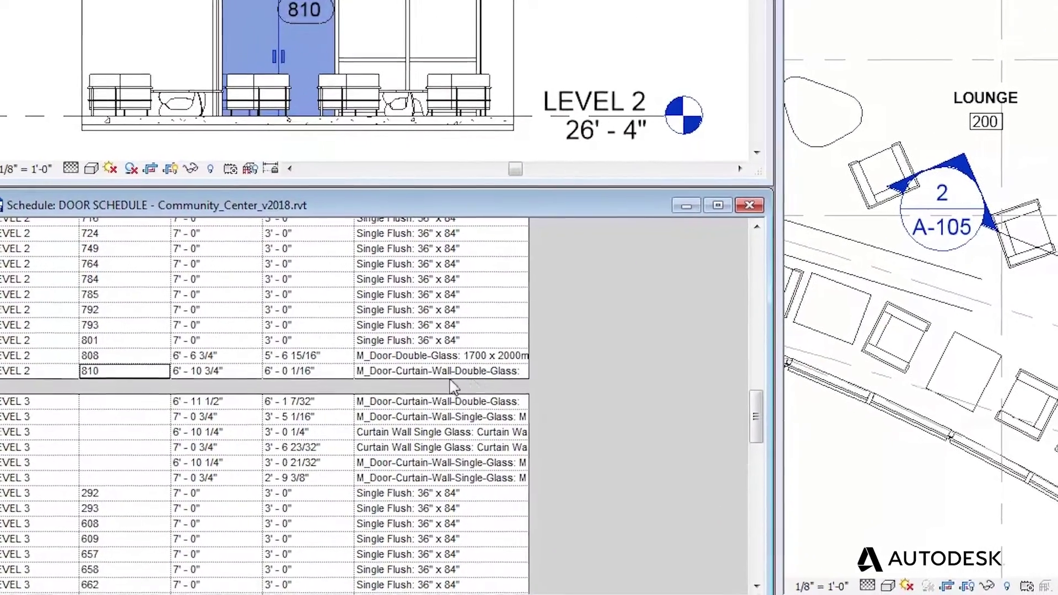
Try other curtain-wall types for door 810, keep M_Door-Curtain-Wall-Double-Glass, and begin an aligned dimension.
{"action": "left_click", "coordinate": [496, 377]}
{"action": "left_click", "coordinate": [503, 378]}
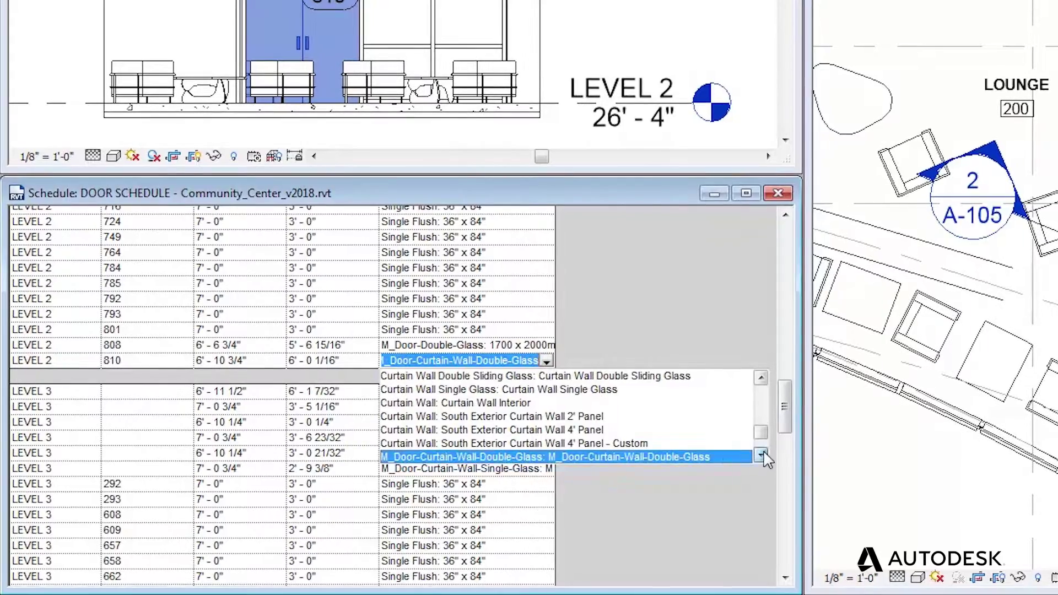
{"action": "left_click", "coordinate": [760, 455]}
{"action": "left_click", "coordinate": [705, 405]}
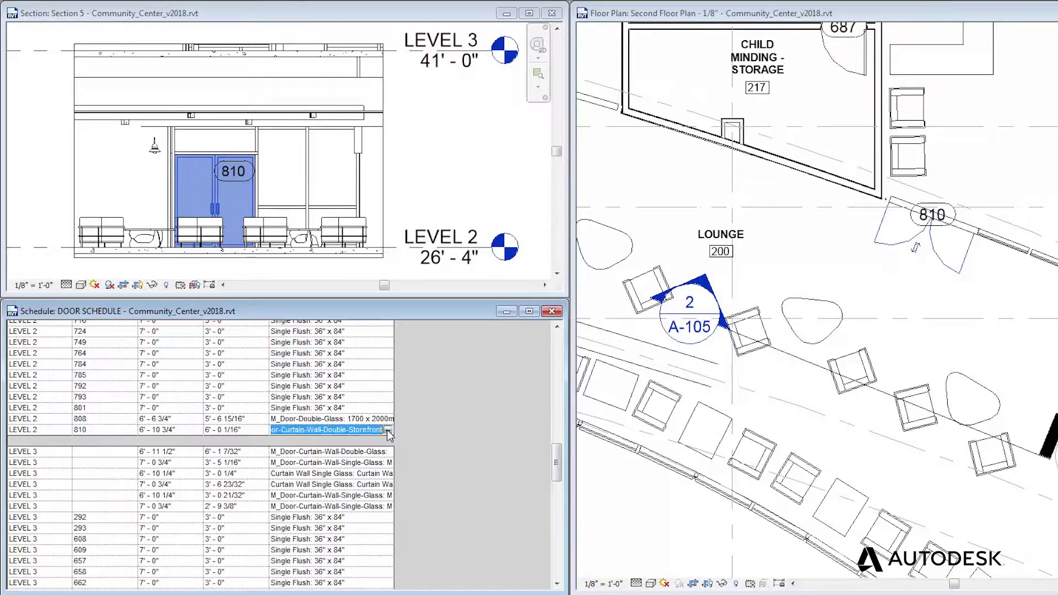
{"action": "left_click", "coordinate": [388, 430]}
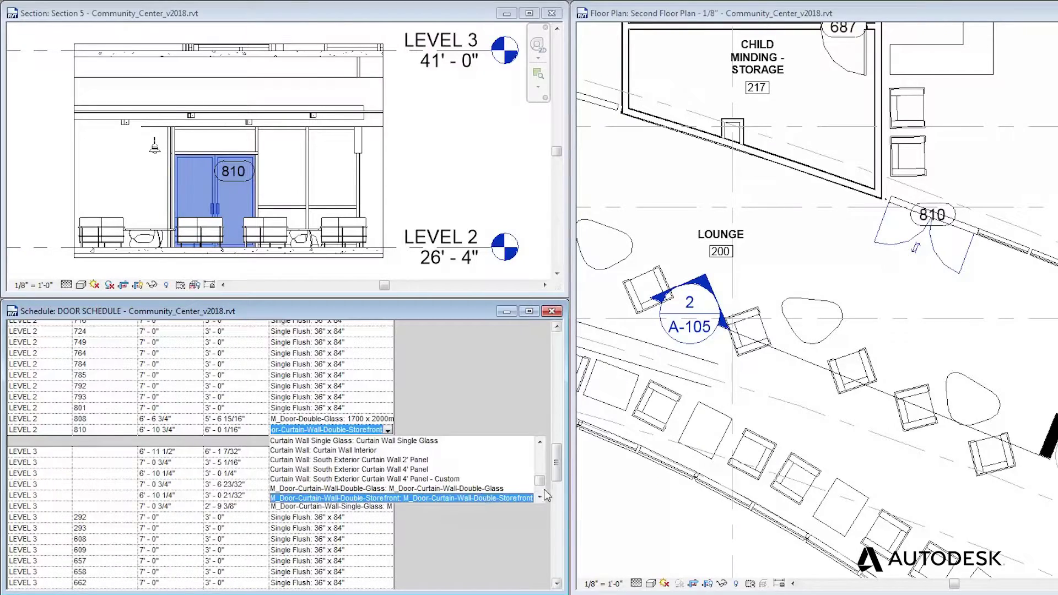
{"action": "left_click", "coordinate": [441, 498]}
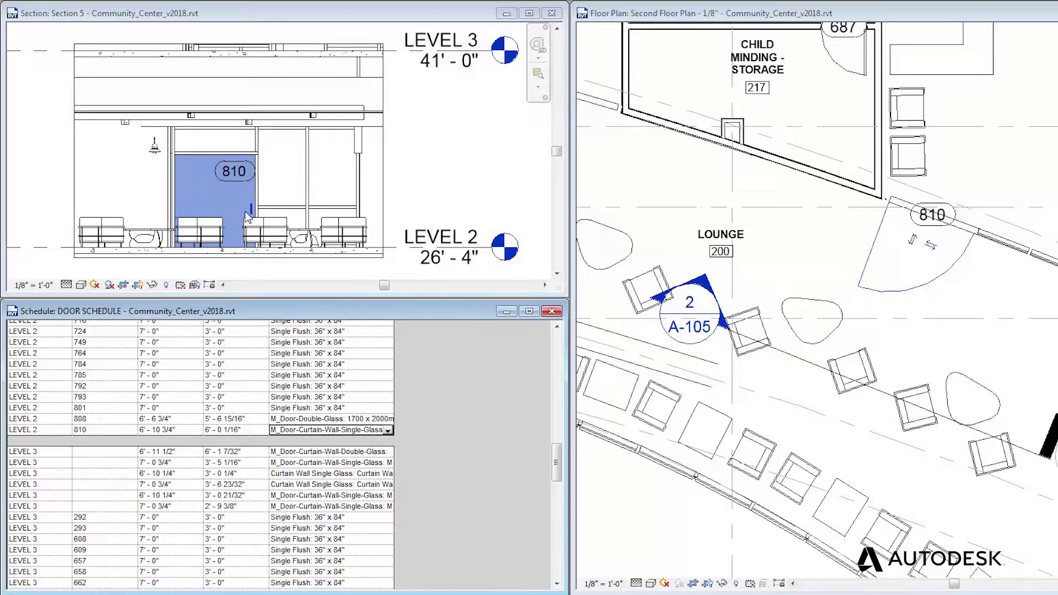
{"action": "left_click", "coordinate": [388, 431]}
{"action": "left_click", "coordinate": [456, 480]}
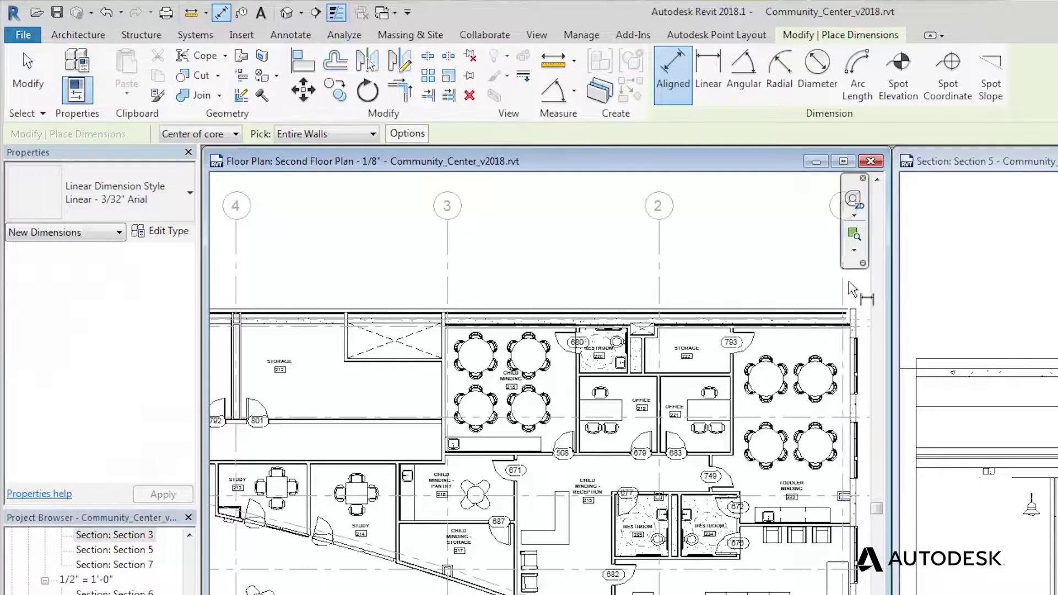
{"action": "left_click", "coordinate": [849, 283]}
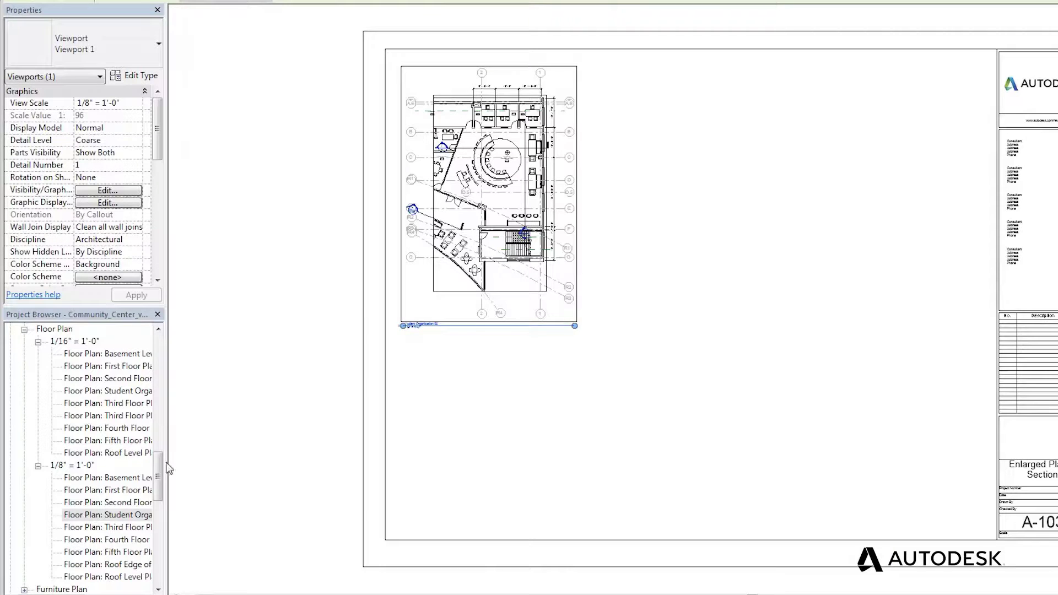
Drag Section 6 onto sheet A-103 and place it below the enlarged plan view.
{"action": "left_click_drag", "start_coordinate": [159, 473], "coordinate": [160, 453]}
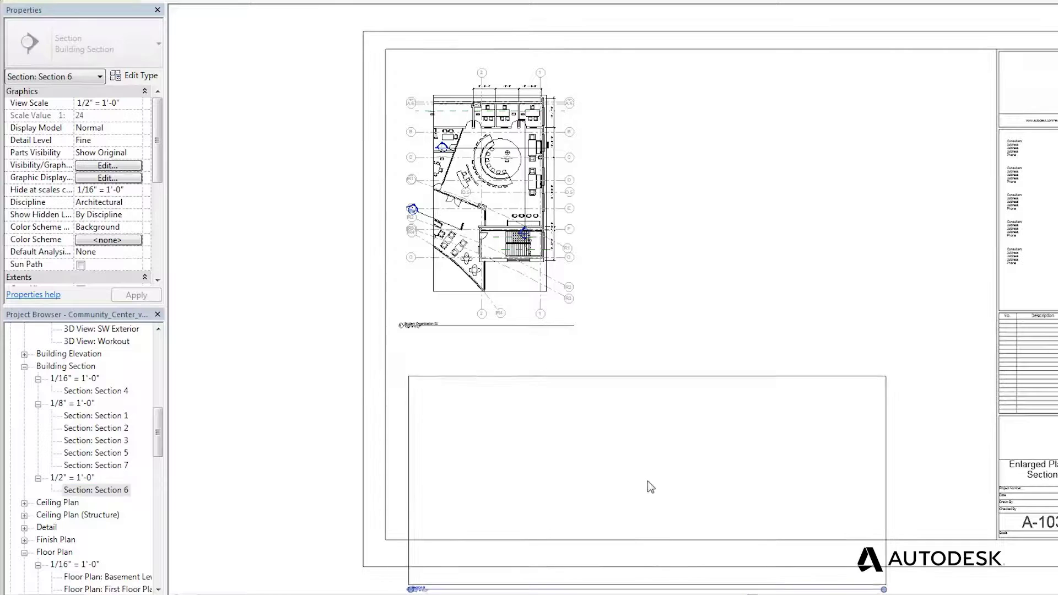
{"action": "left_click", "coordinate": [715, 440]}
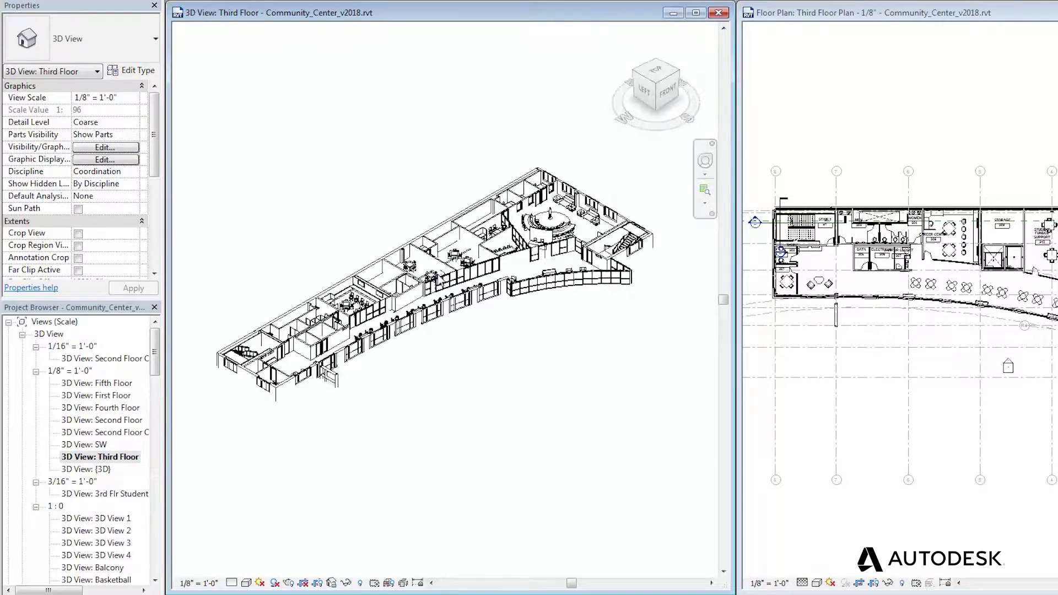
Shade the third-floor 3D view as Realistic and export the model as Community_Center_v2018.nwc.
{"action": "left_click", "coordinate": [246, 583]}
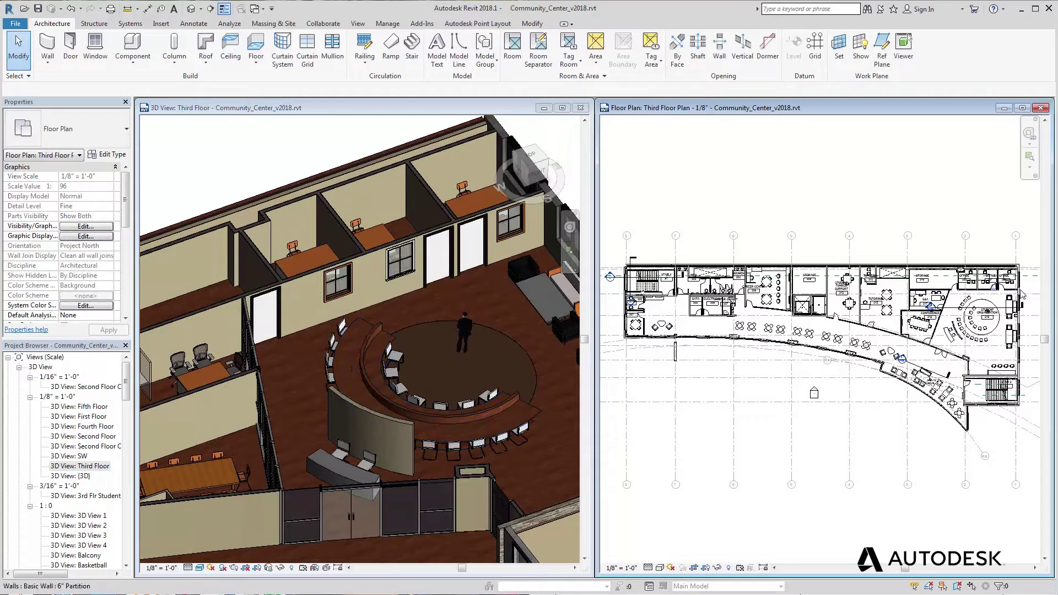
{"action": "scroll", "coordinate": [989, 296], "scroll_direction": "up", "scroll_amount": 5}
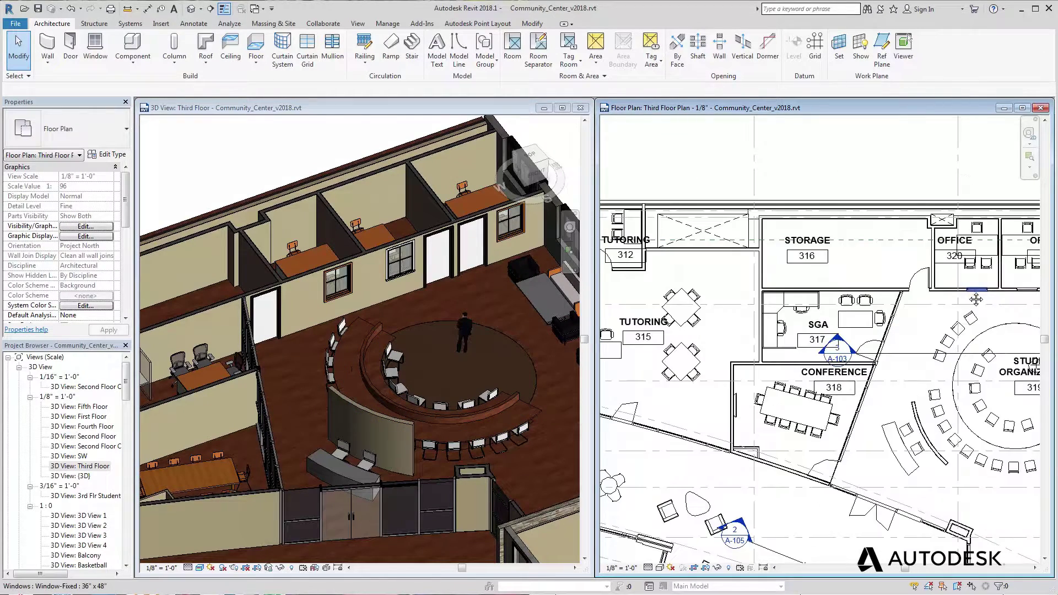
{"action": "scroll", "coordinate": [833, 316], "scroll_direction": "up", "scroll_amount": 3}
{"action": "middle_click_drag", "start_coordinate": [819, 312], "coordinate": [865, 385]}
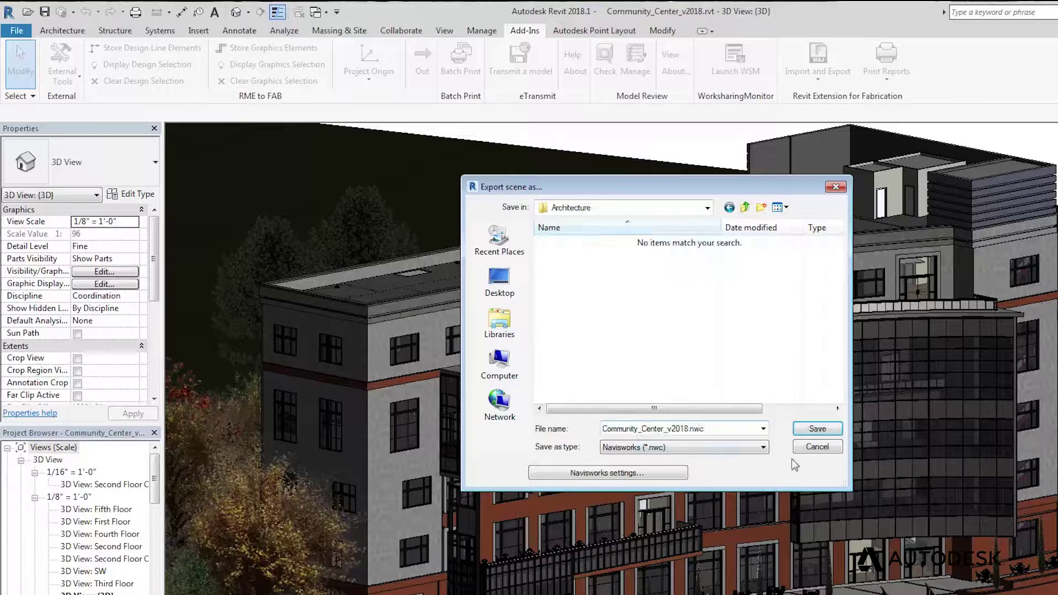
{"action": "left_click", "coordinate": [817, 429]}
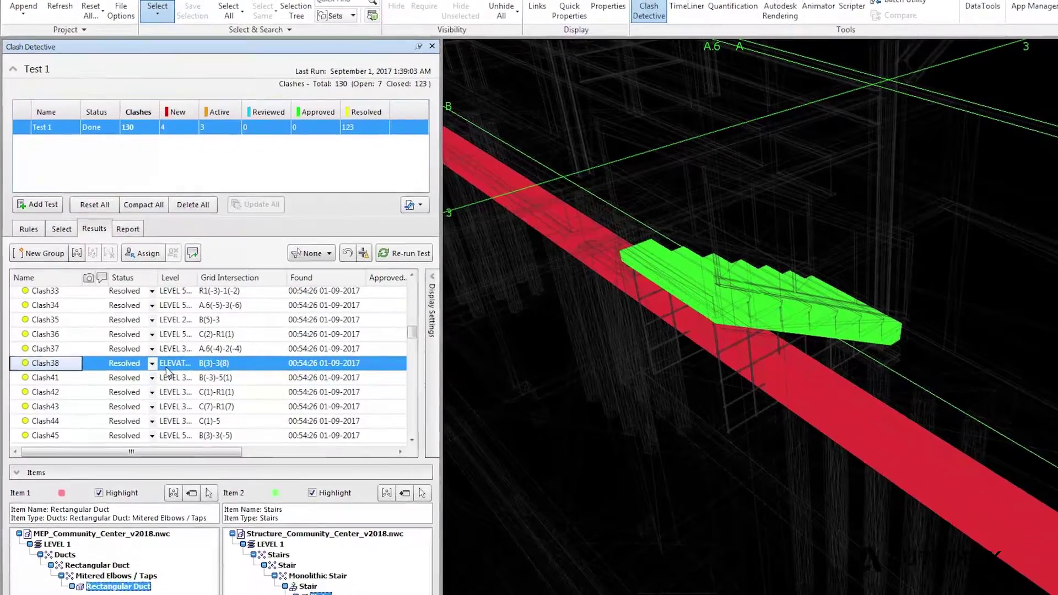
Mark Clash38 as Resolved, then open Community_Center_v2018.nwc as a Navisworks Cache file.
{"action": "left_click", "coordinate": [139, 356]}
{"action": "left_click", "coordinate": [176, 380]}
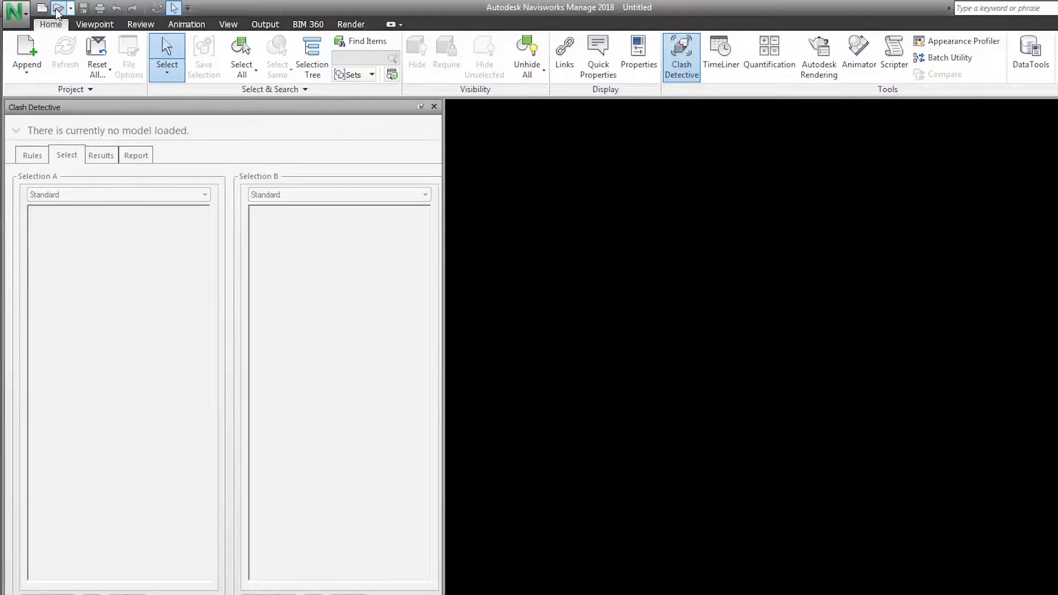
{"action": "left_click", "coordinate": [58, 9]}
{"action": "left_click", "coordinate": [756, 560]}
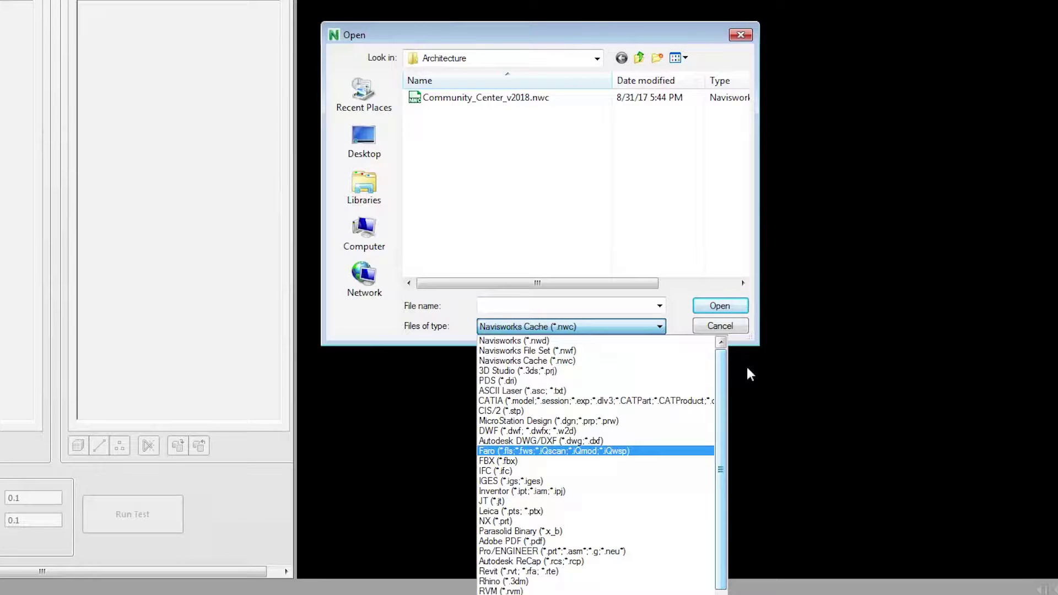
{"action": "left_click", "coordinate": [747, 365]}
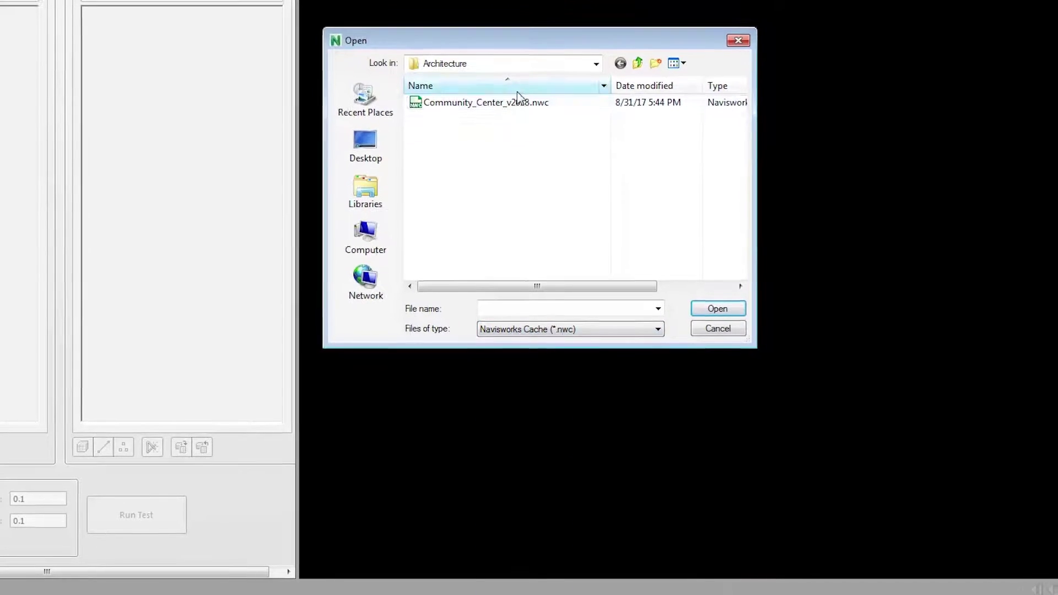
{"action": "left_click", "coordinate": [517, 99]}
{"action": "left_click", "coordinate": [704, 336]}
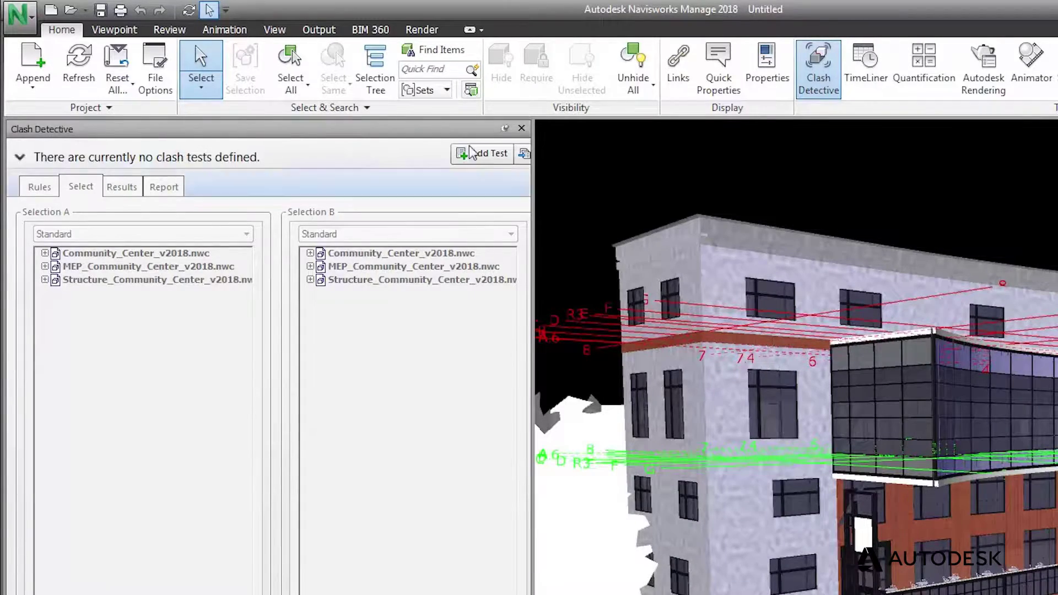
Add a clash test with MEP as Selection A and Structure as Selection B, and run it.
{"action": "left_click", "coordinate": [471, 149]}
{"action": "left_click", "coordinate": [148, 437]}
{"action": "left_click", "coordinate": [422, 450]}
{"action": "left_click", "coordinate": [359, 579]}
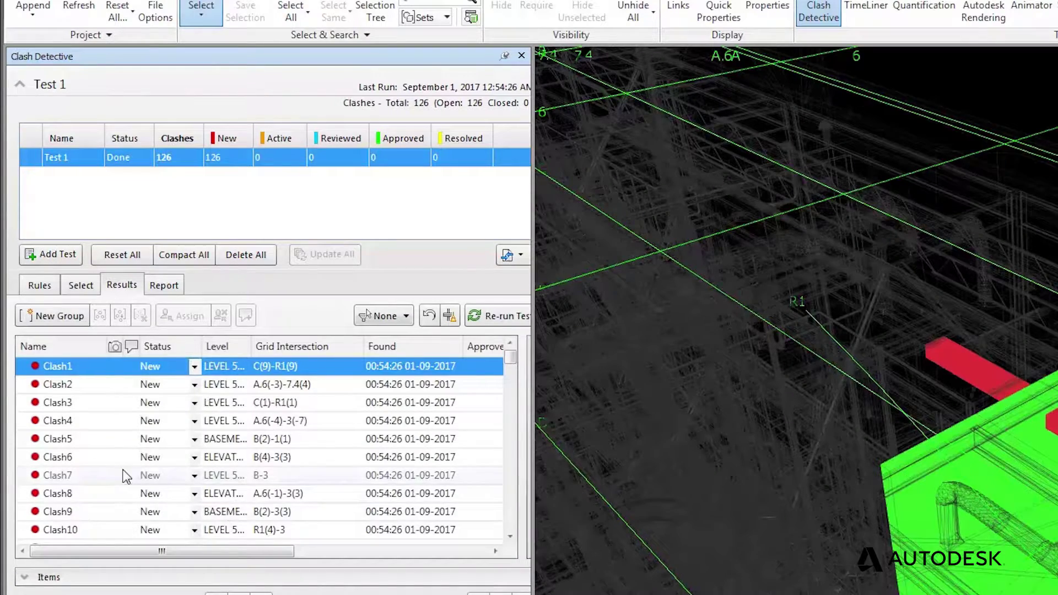
Step through the results to Clash38 and switch back to the clashing duct in Revit.
{"action": "scroll", "coordinate": [130, 441], "scroll_direction": "down", "scroll_amount": 11}
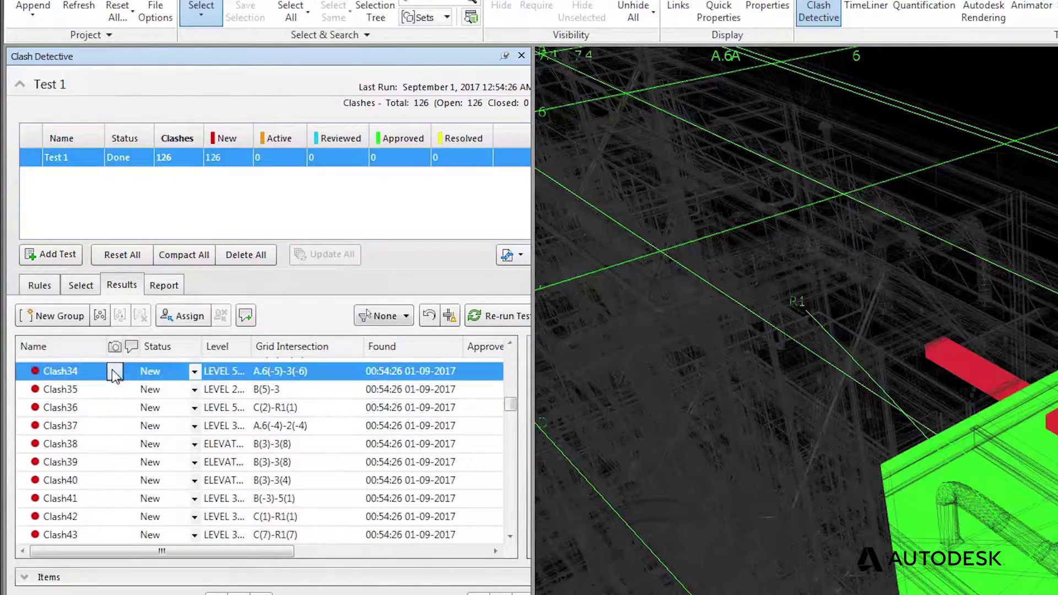
{"action": "key", "text": "Down"}
{"action": "key", "text": "Down"}
{"action": "key", "text": "Down"}
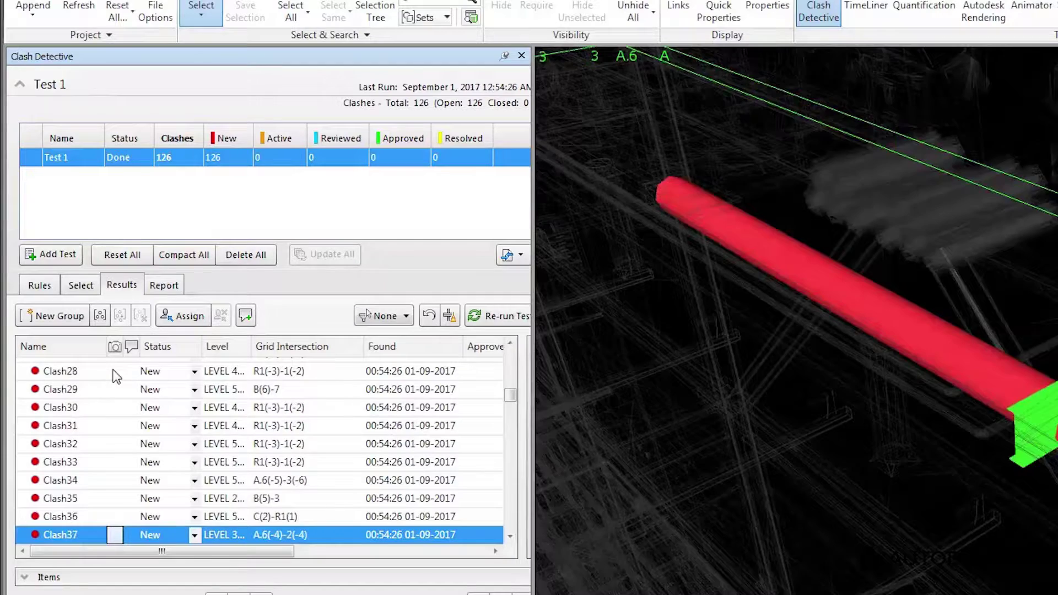
{"action": "key", "text": "Down"}
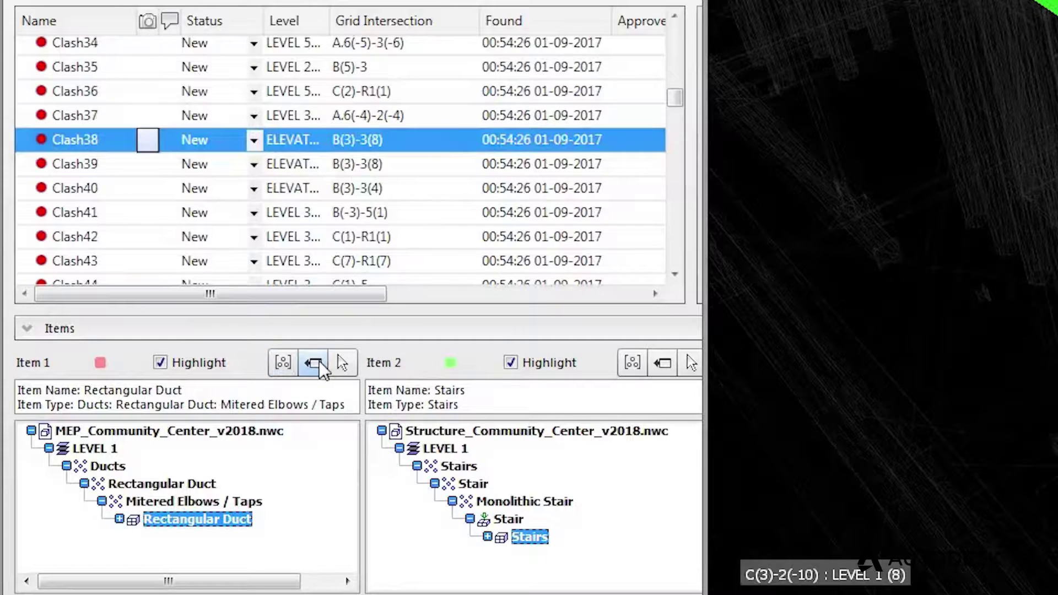
{"action": "left_click", "coordinate": [315, 363]}
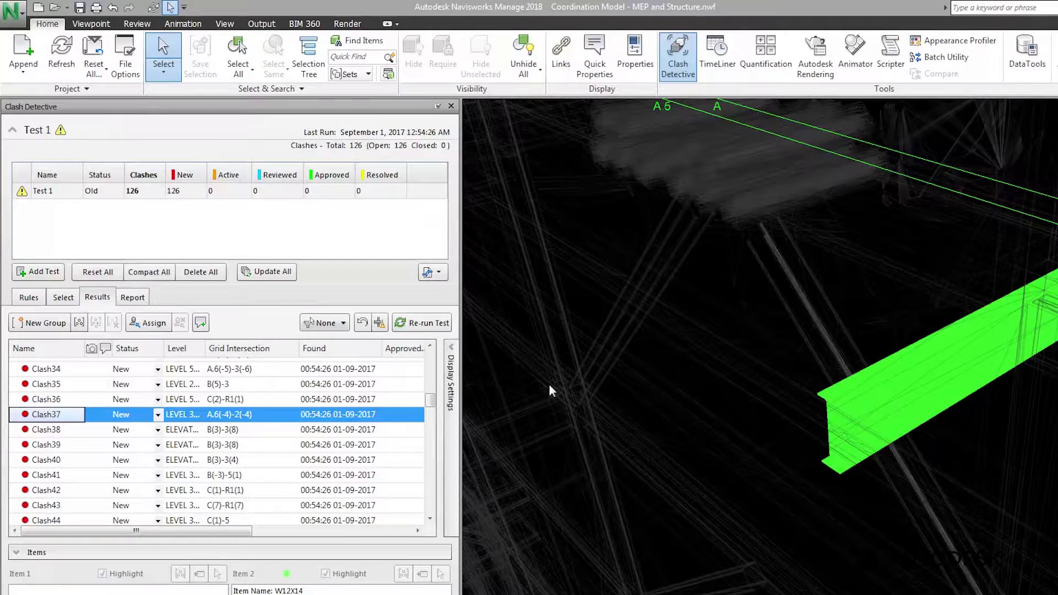
Re-run Test 1, showing 123 of 130 clashes resolved, then view Clash1 and Clash38.
{"action": "left_click", "coordinate": [430, 326]}
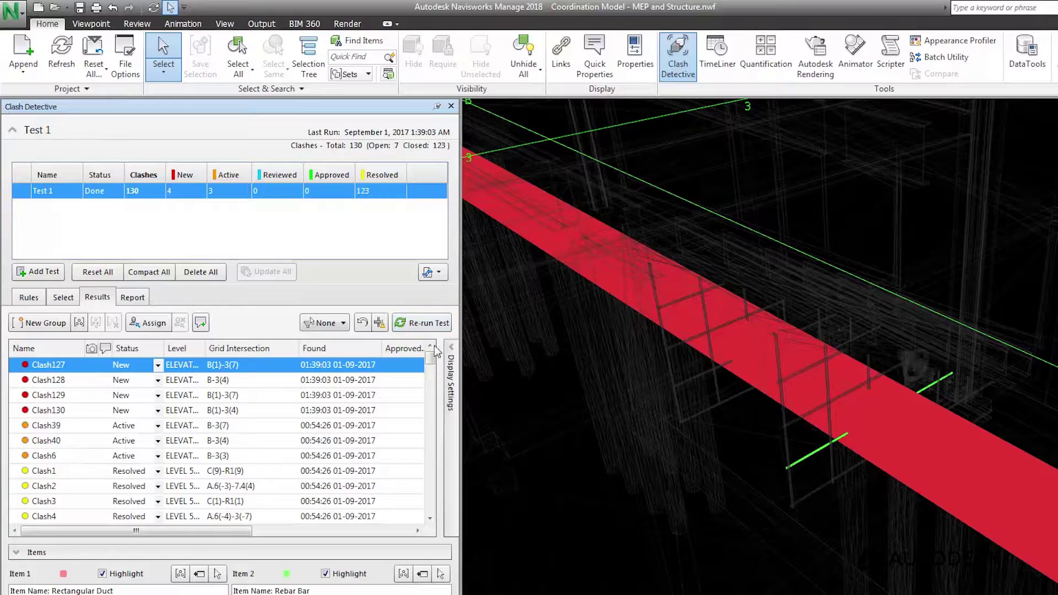
{"action": "left_click", "coordinate": [262, 472]}
{"action": "scroll", "coordinate": [67, 430], "scroll_direction": "down", "scroll_amount": 3}
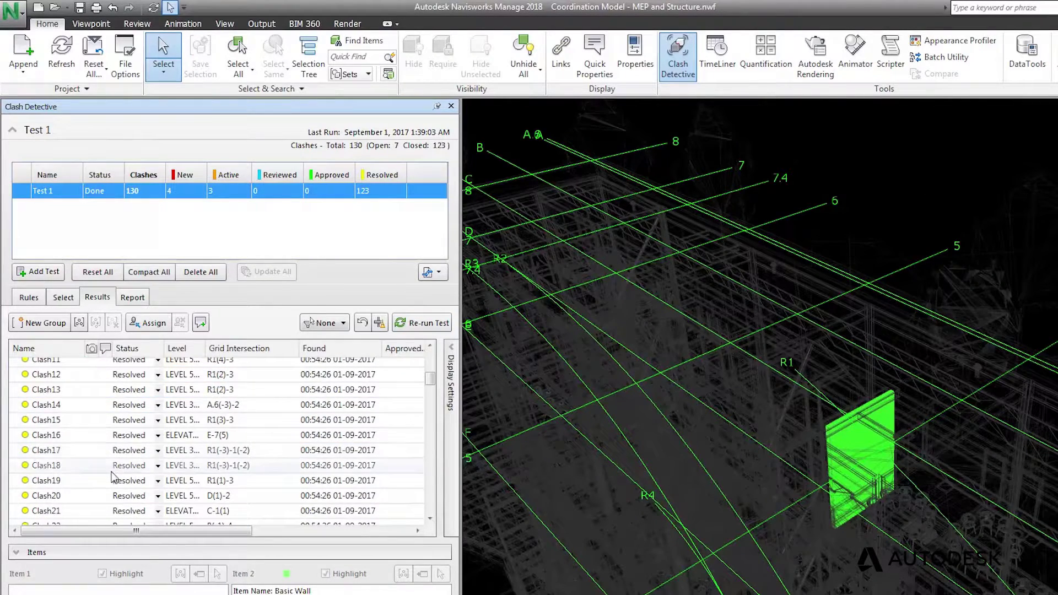
{"action": "scroll", "coordinate": [113, 477], "scroll_direction": "down", "scroll_amount": 6}
{"action": "scroll", "coordinate": [116, 478], "scroll_direction": "up", "scroll_amount": 1}
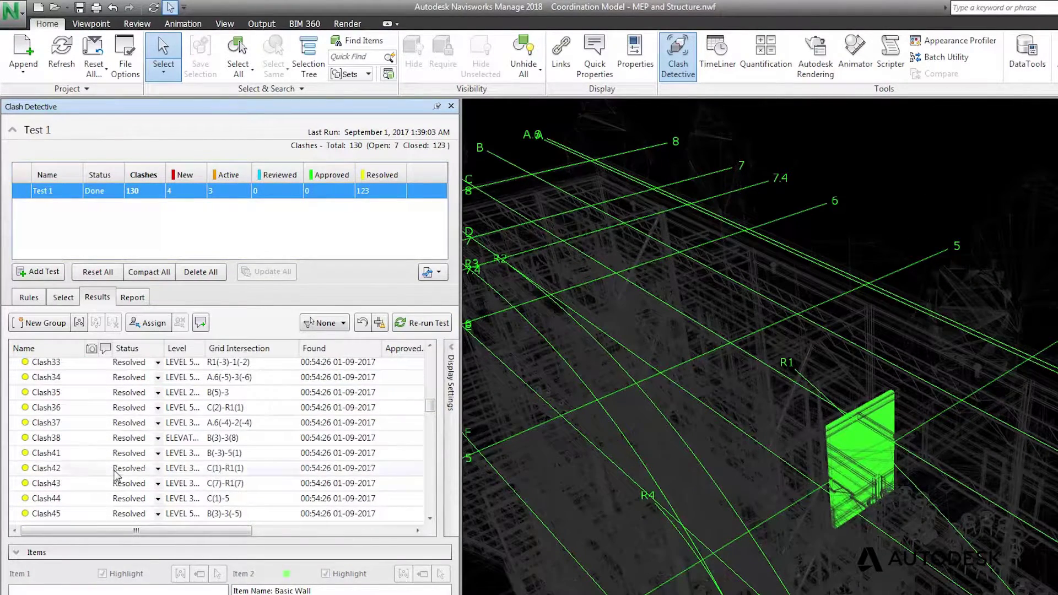
{"action": "left_click", "coordinate": [113, 439]}
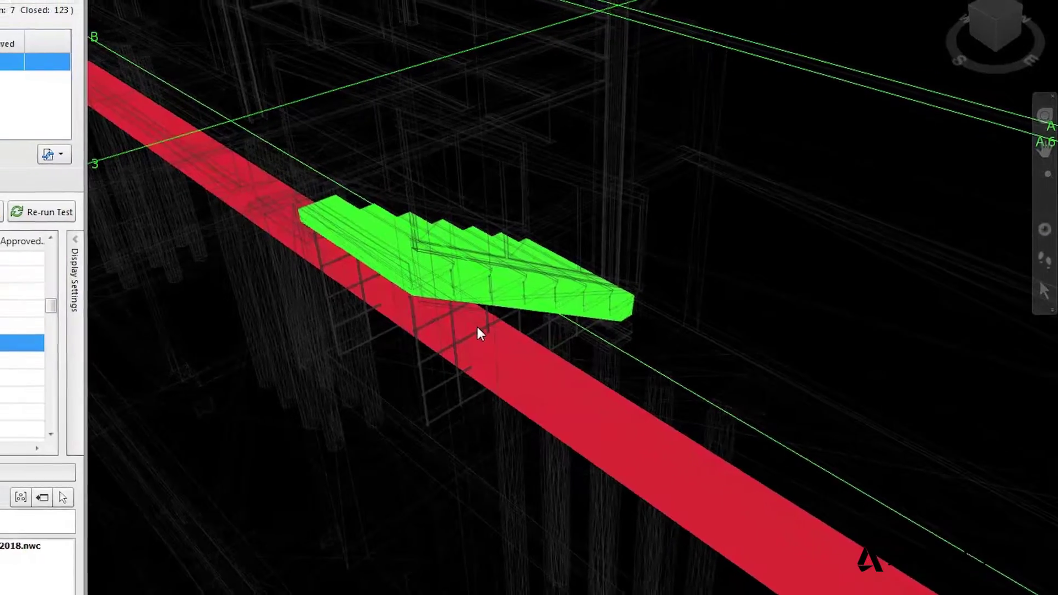